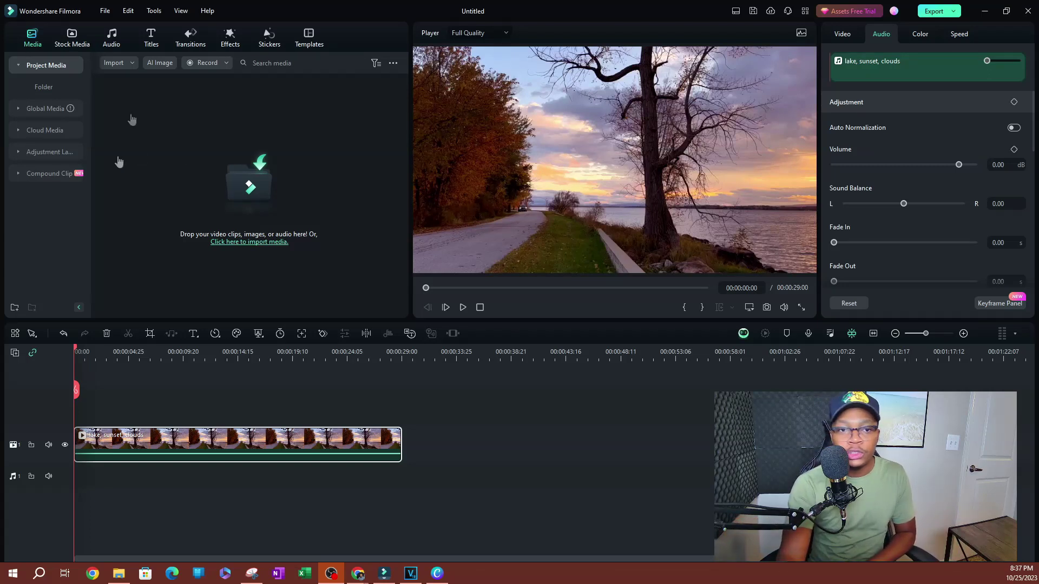
Open the Audio library's AI Music category, collapsing and re-expanding it.
left_click(116, 46)
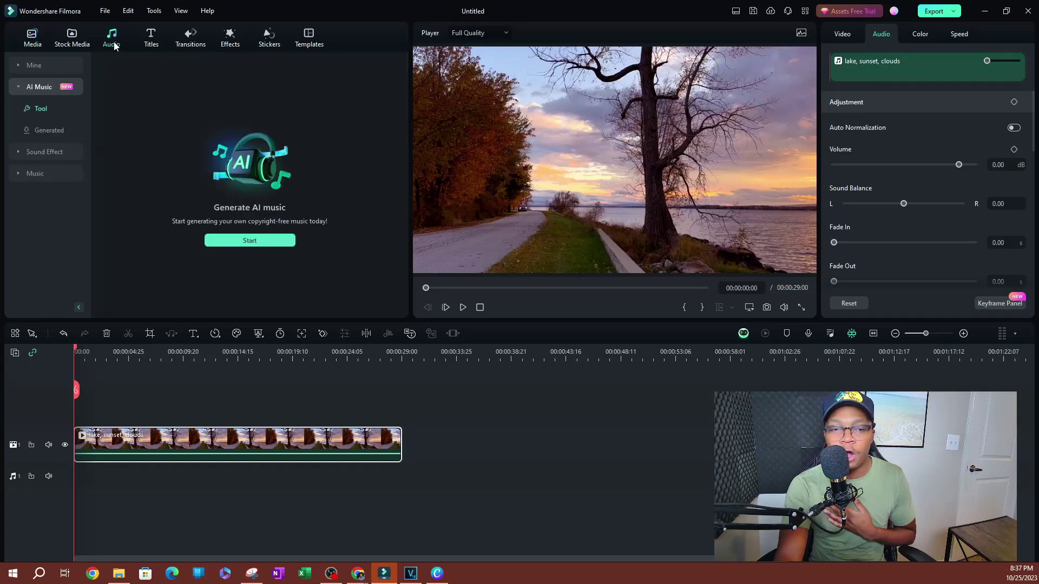
left_click(18, 87)
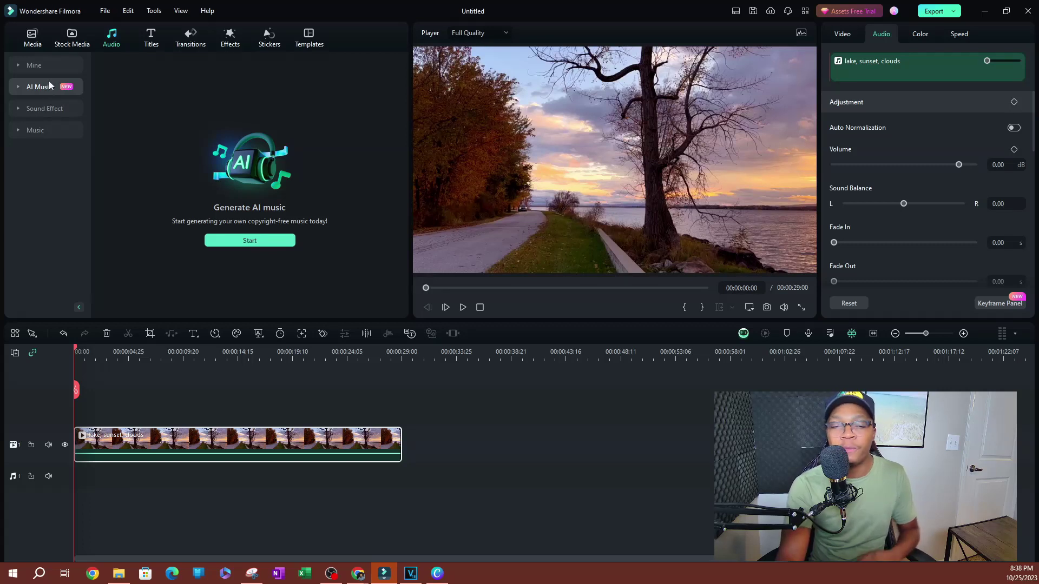
left_click(17, 87)
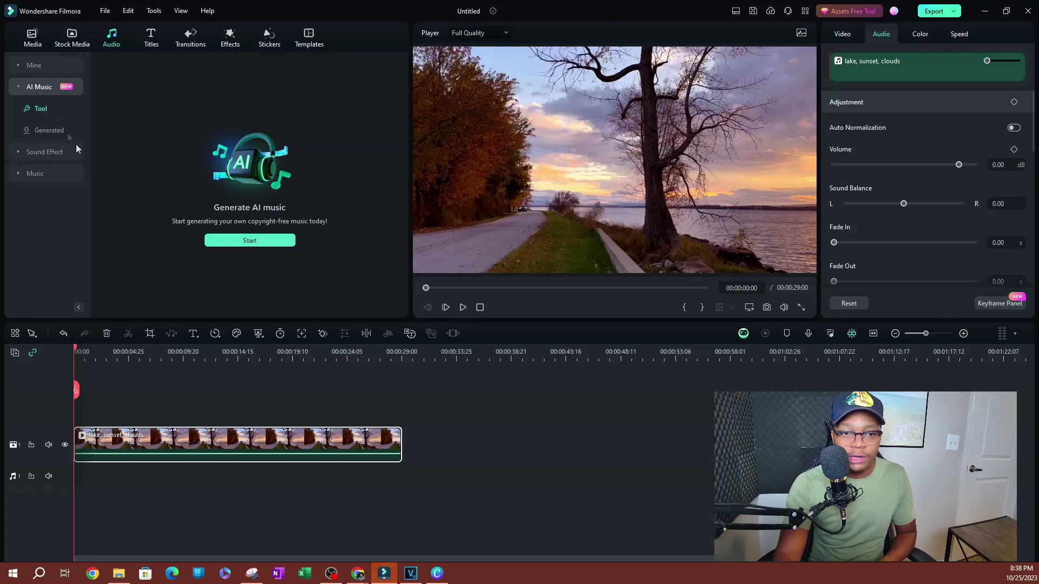
Check the generated Chill_001 track's options, then return to the AI music generation page.
left_click(51, 130)
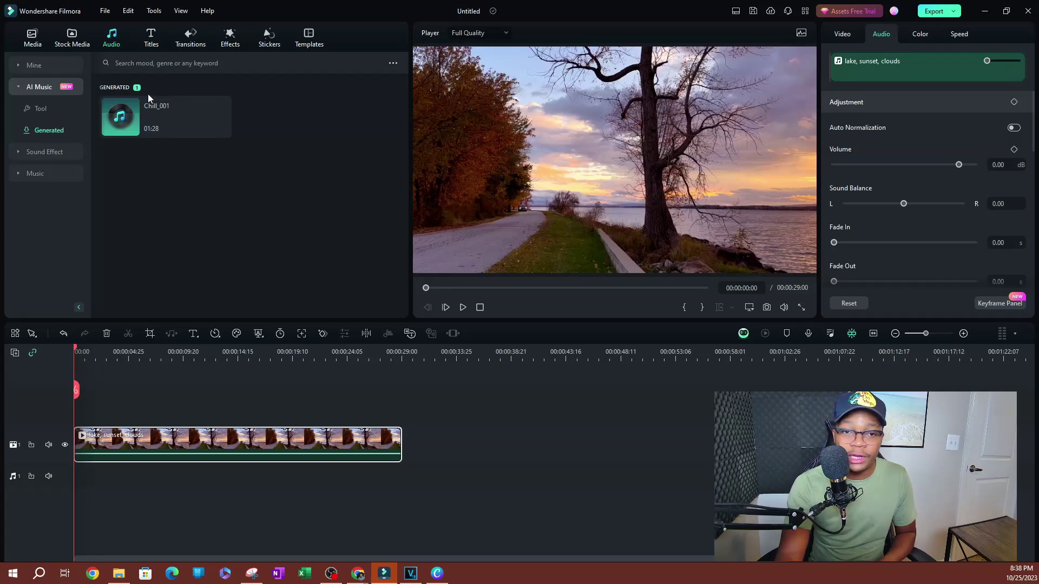
right_click(154, 114)
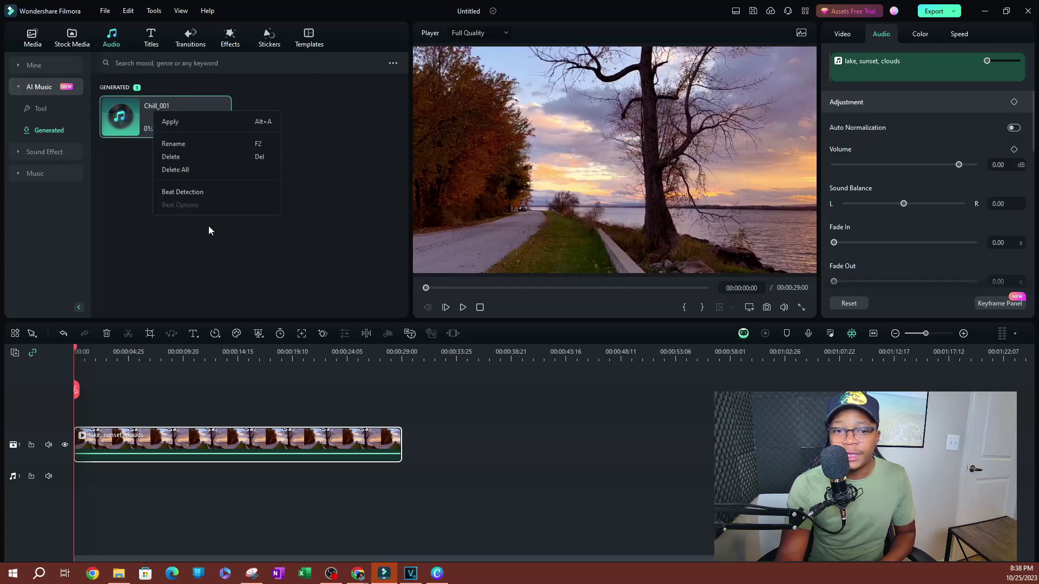
left_click(303, 165)
left_click(40, 109)
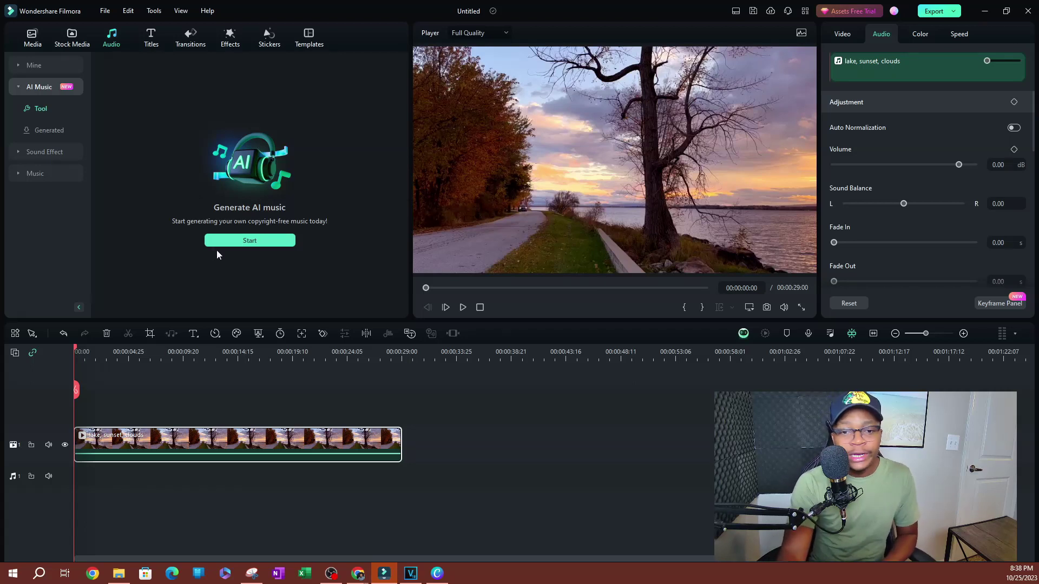
Generate three Epic-mood AI tracks with a 00:35 music duration.
left_click(246, 241)
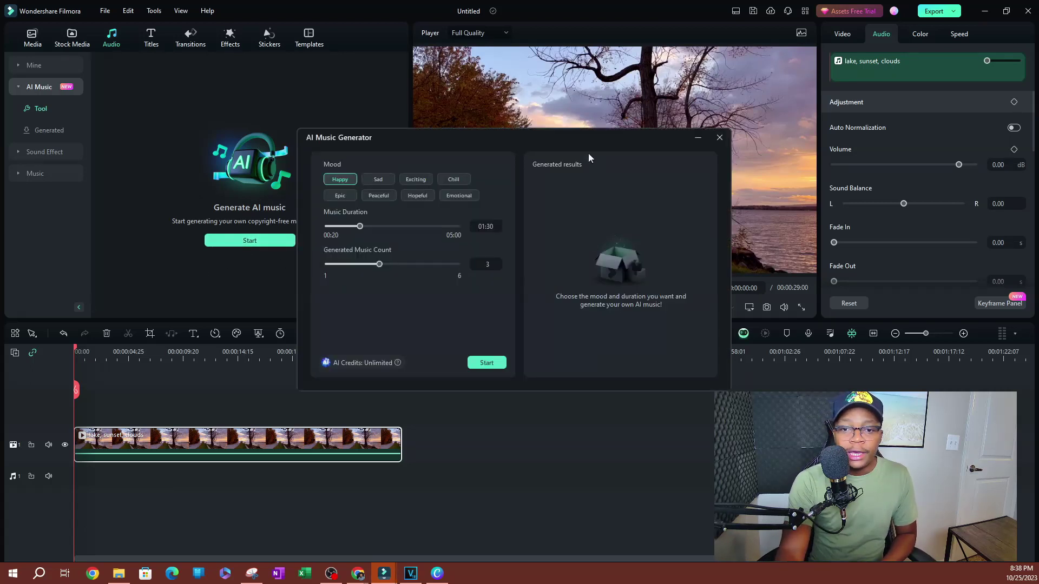
left_click_drag(559, 144, 572, 137)
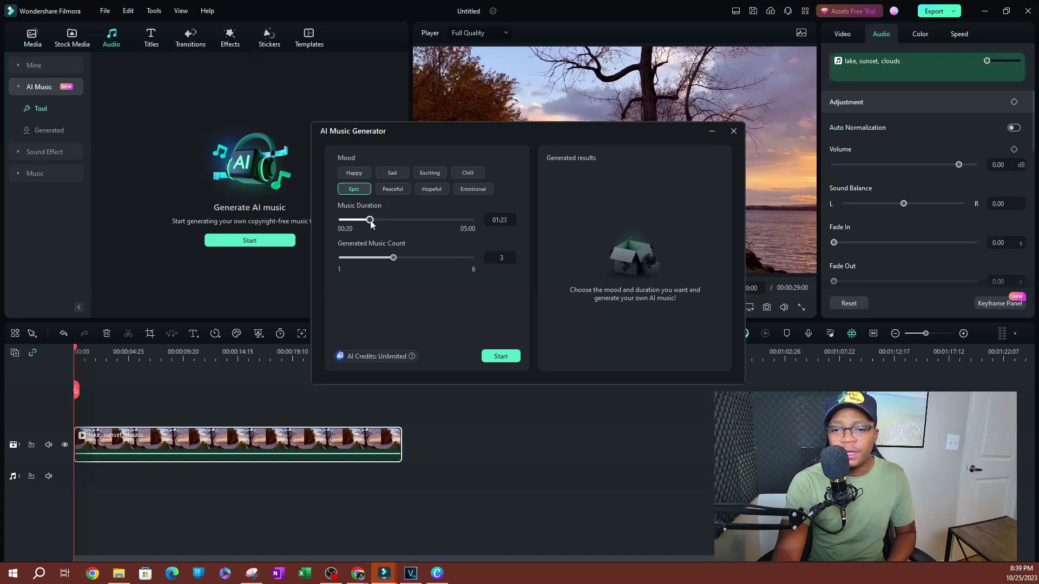
left_click_drag(375, 221, 347, 220)
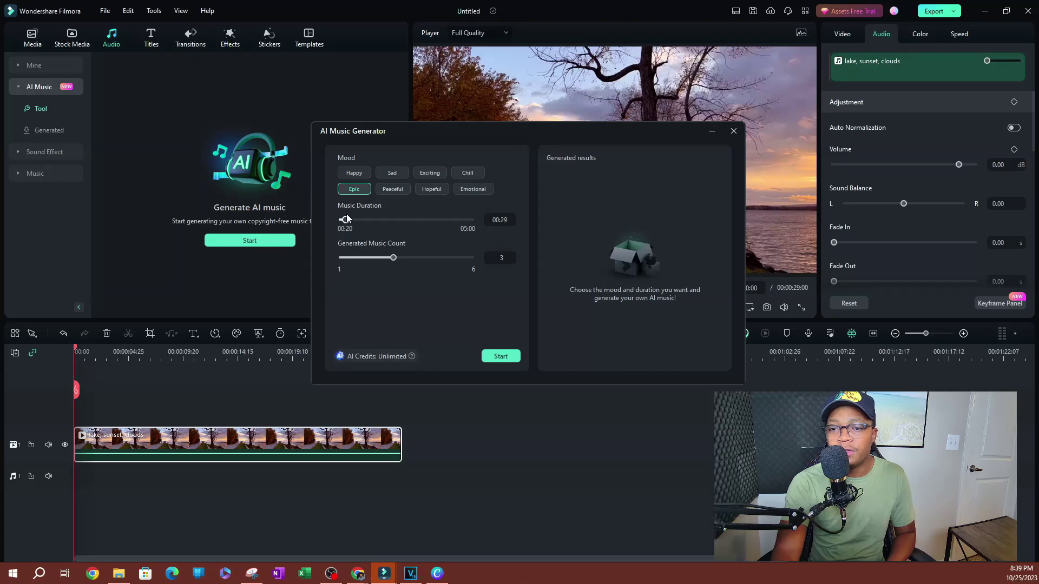
left_click_drag(348, 220, 350, 222)
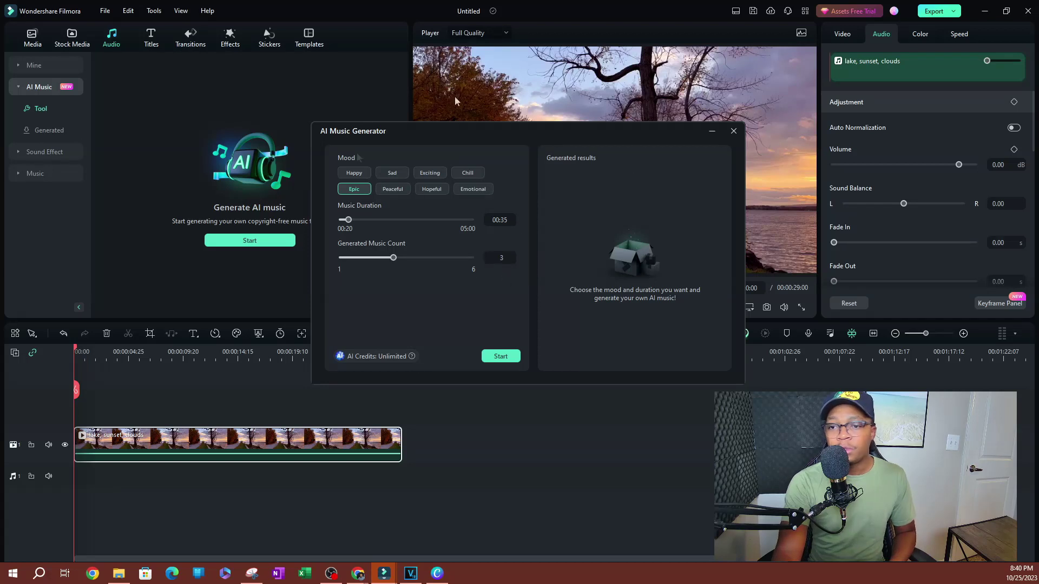
left_click(501, 355)
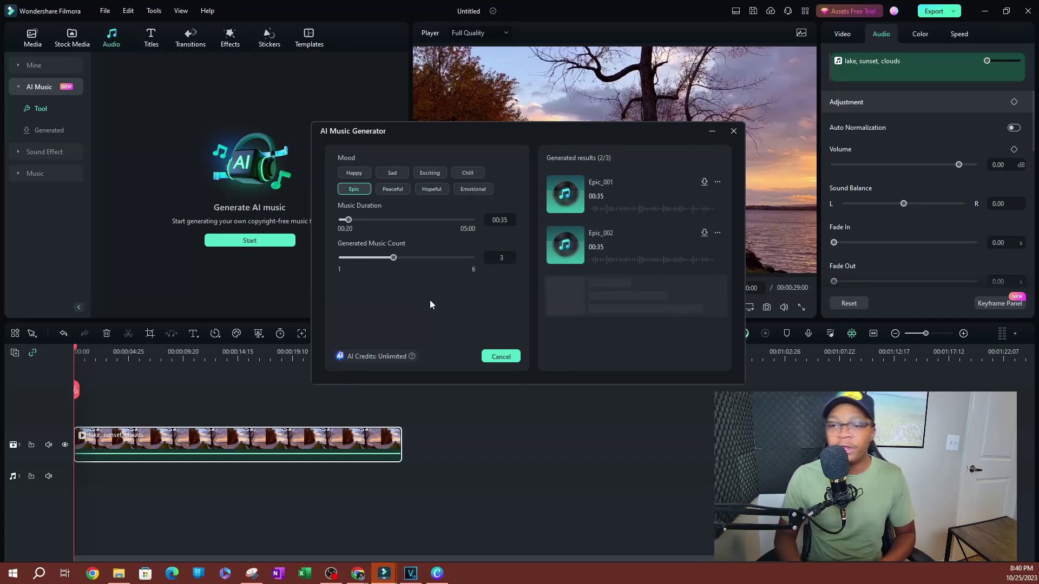
mouse_move(566, 195)
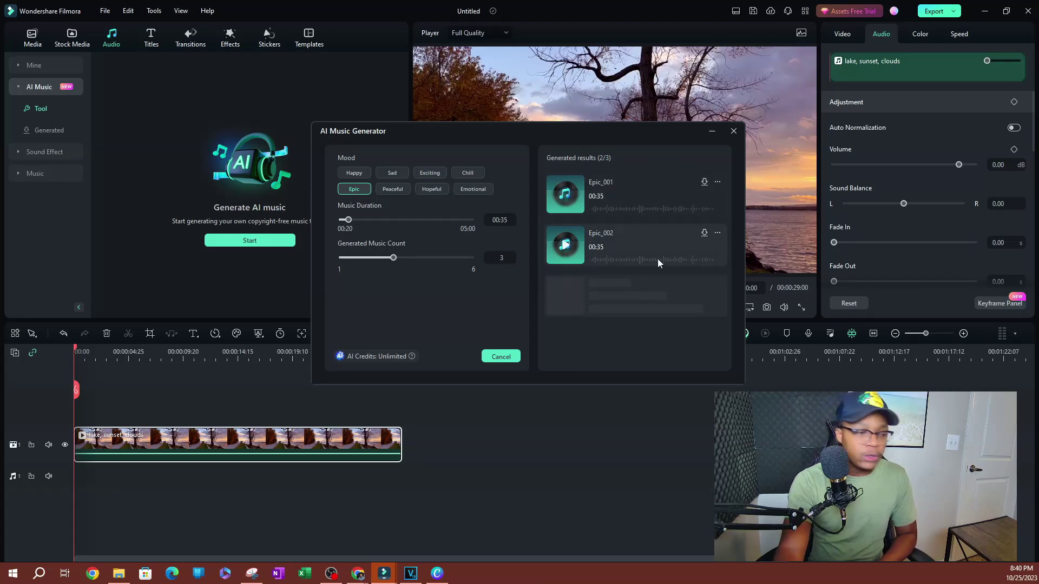
Preview the generated tracks Epic_001, Epic_003 and Epic_002 once generation finishes.
left_click(566, 196)
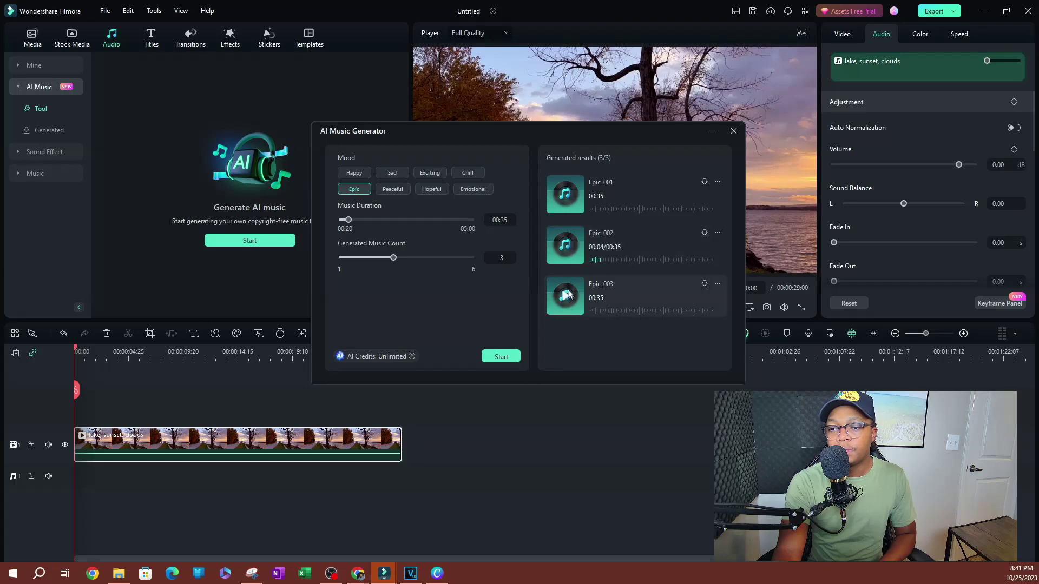
left_click(567, 299)
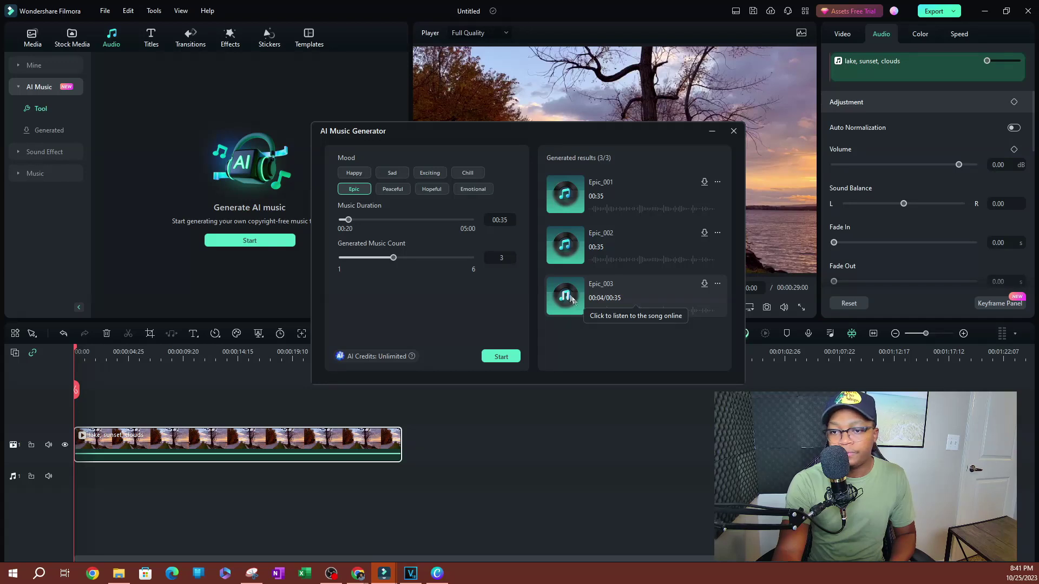
left_click(568, 248)
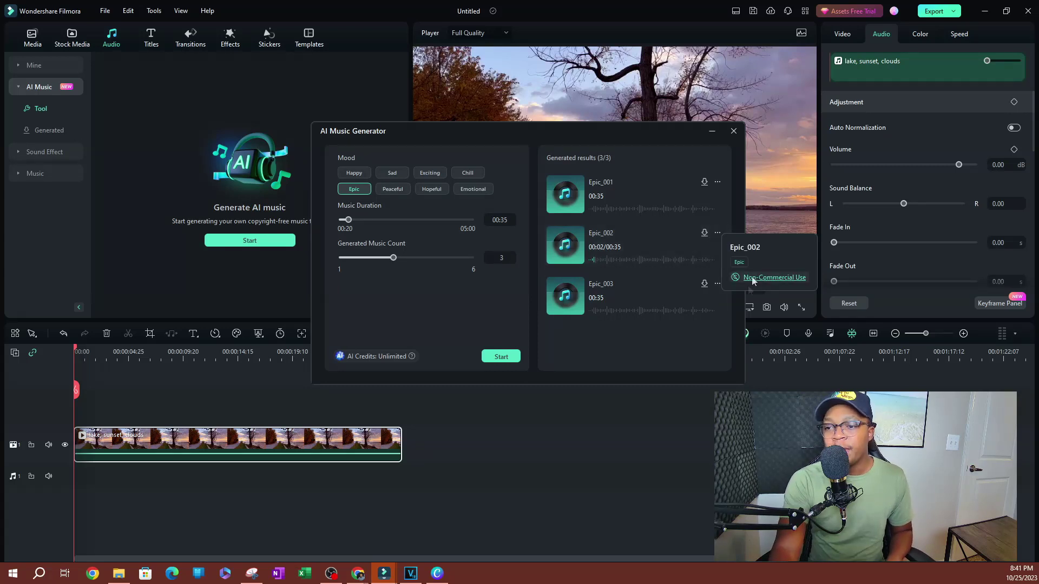
mouse_move(717, 233)
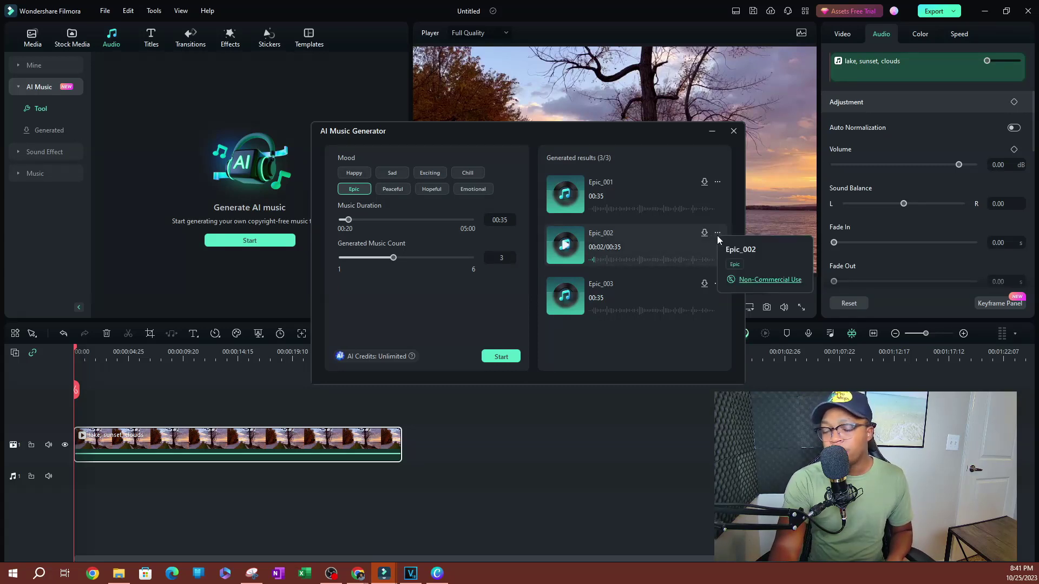
Review Epic_002's Non-Commercial Use license terms in Chrome, then return to Filmora's AI Music Generator.
left_click(748, 280)
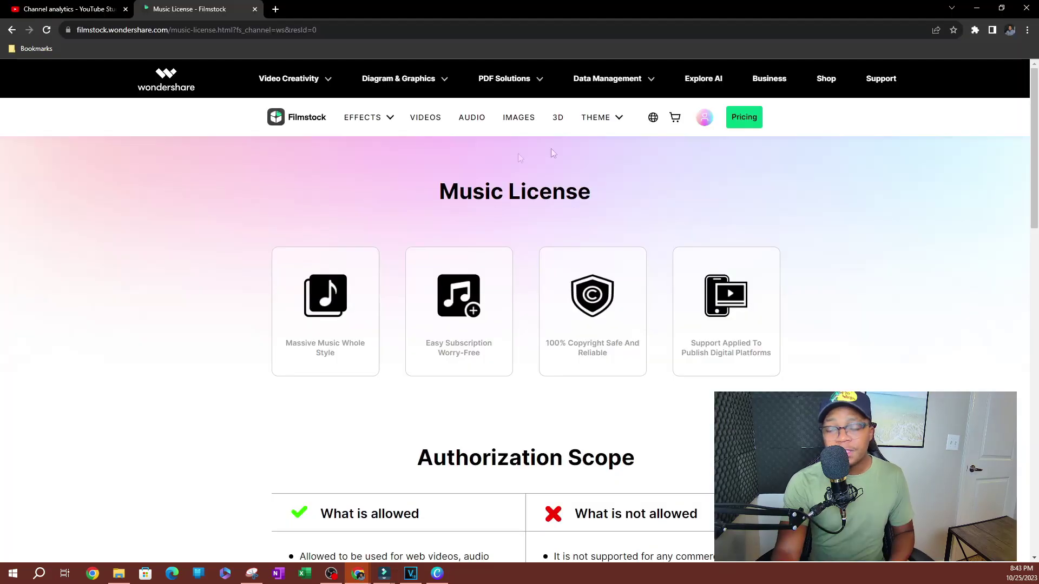
scroll(521, 309, "down", 2)
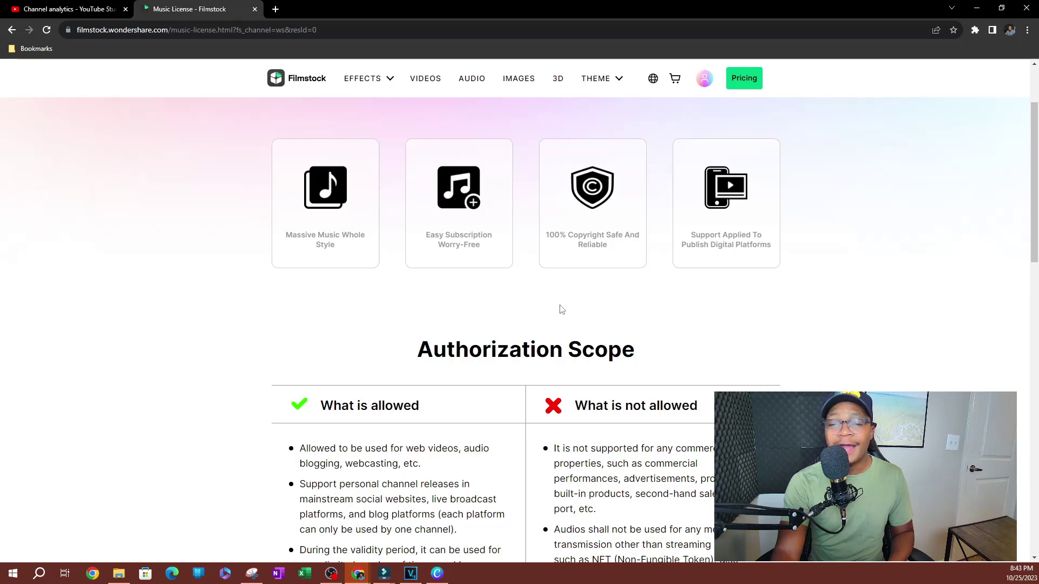
scroll(598, 295, "down", 1)
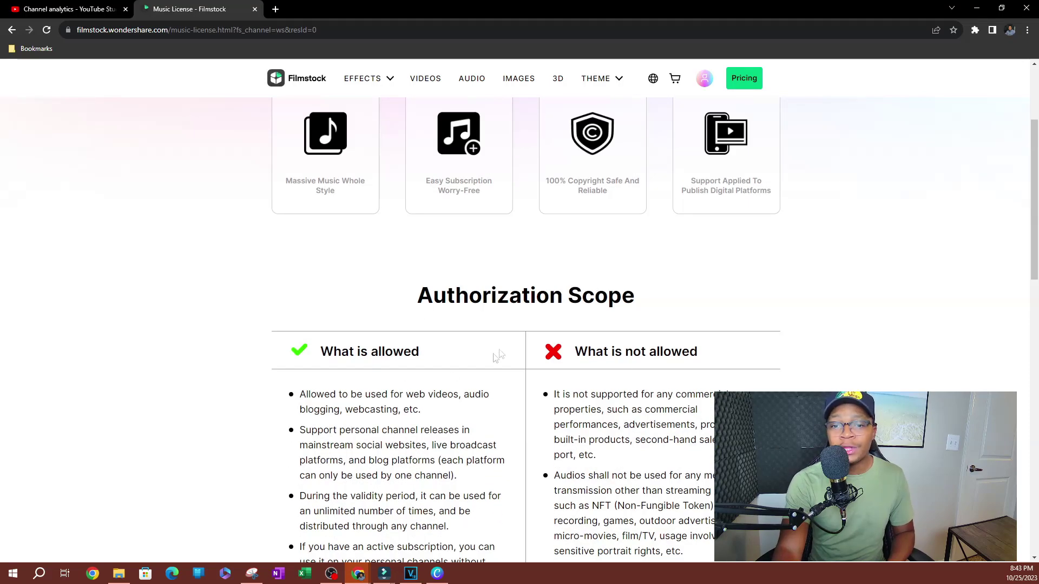
scroll(596, 343, "down", 2)
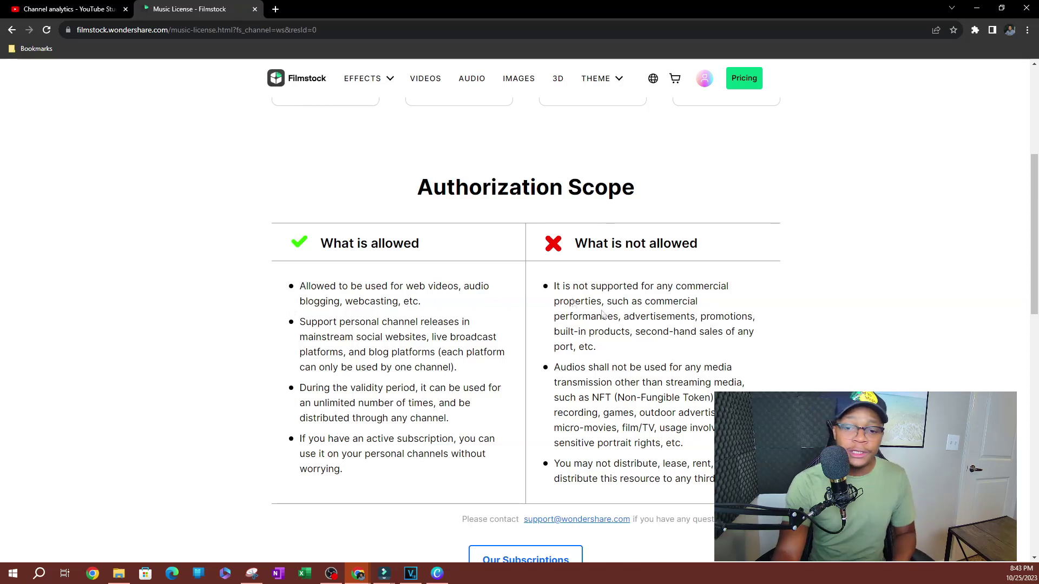
mouse_move(384, 574)
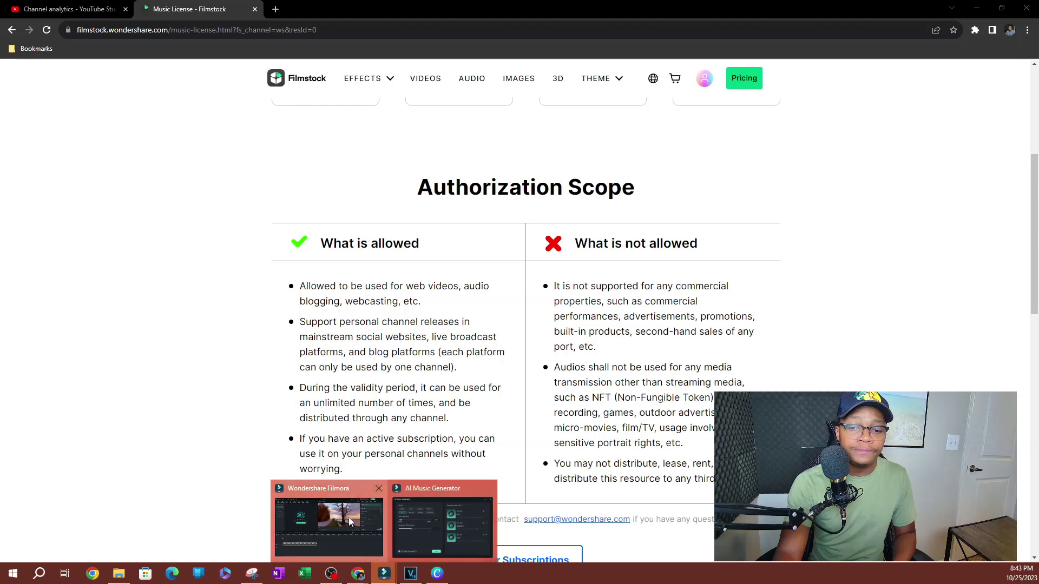
left_click(348, 516)
left_click(409, 544)
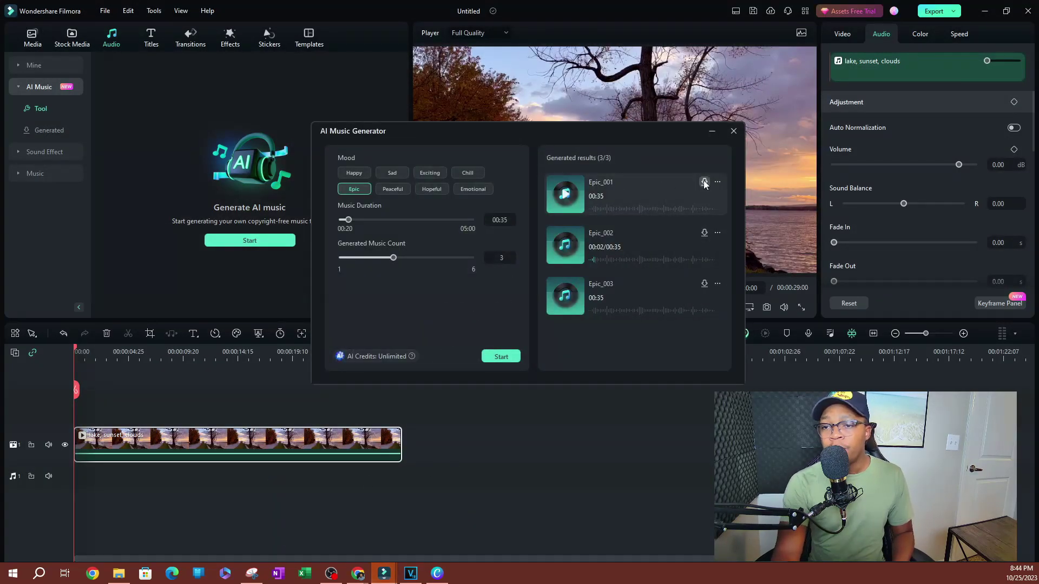
mouse_move(633, 244)
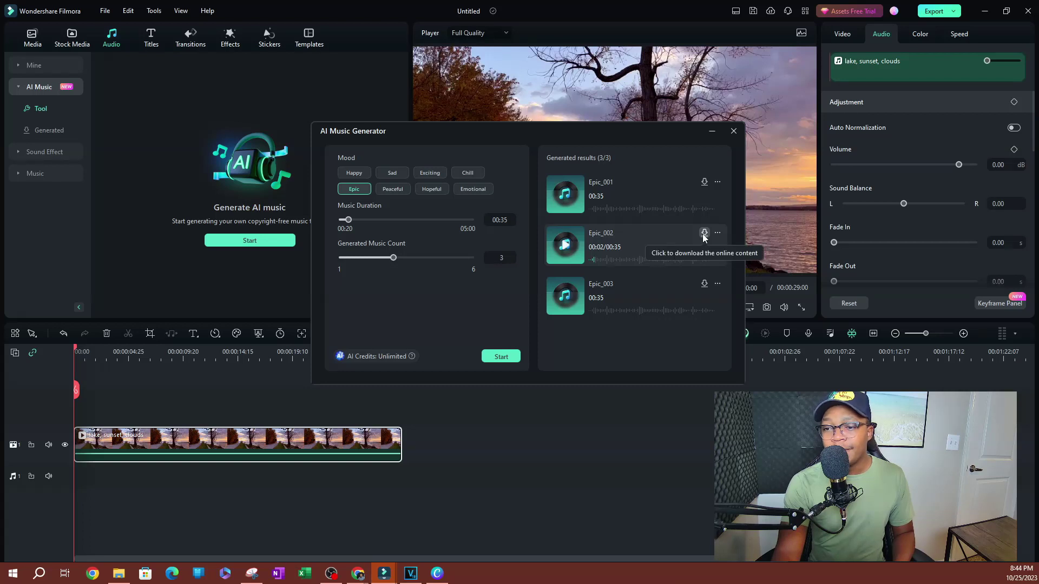
Download Epic_002, close the AI Music Generator, and show the Generated music list.
left_click(704, 233)
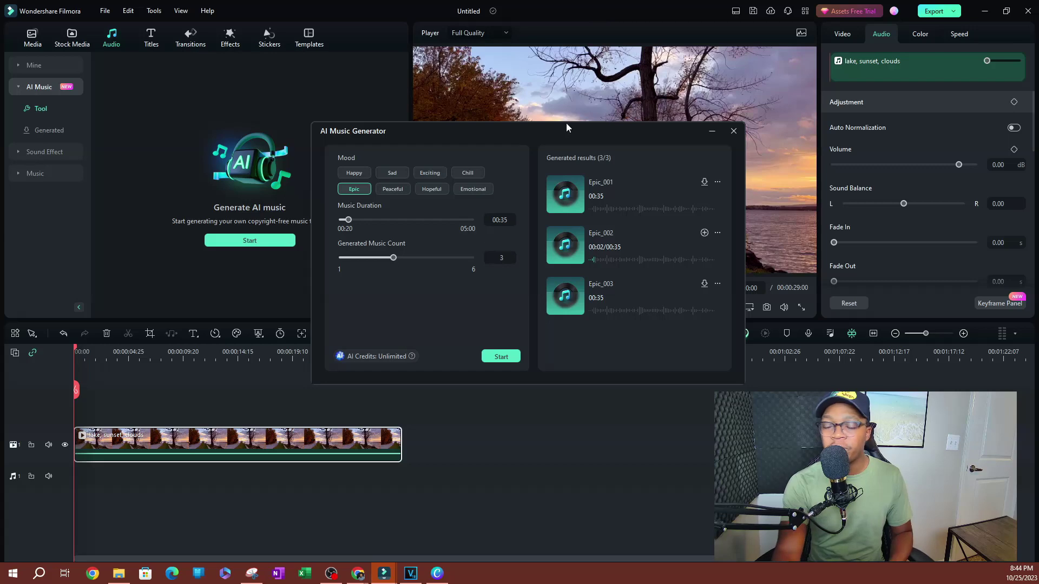
left_click(734, 132)
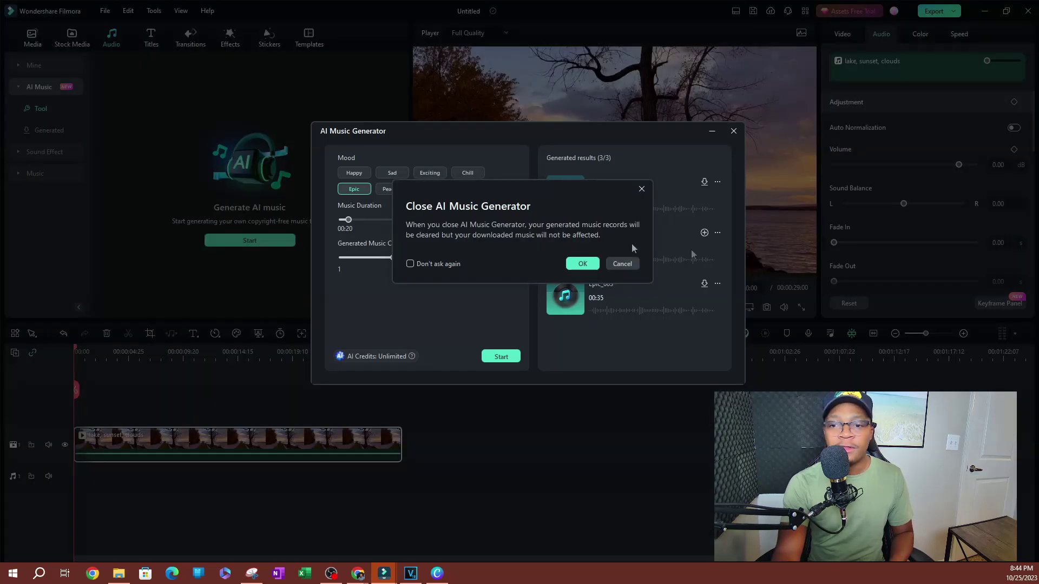
left_click(582, 265)
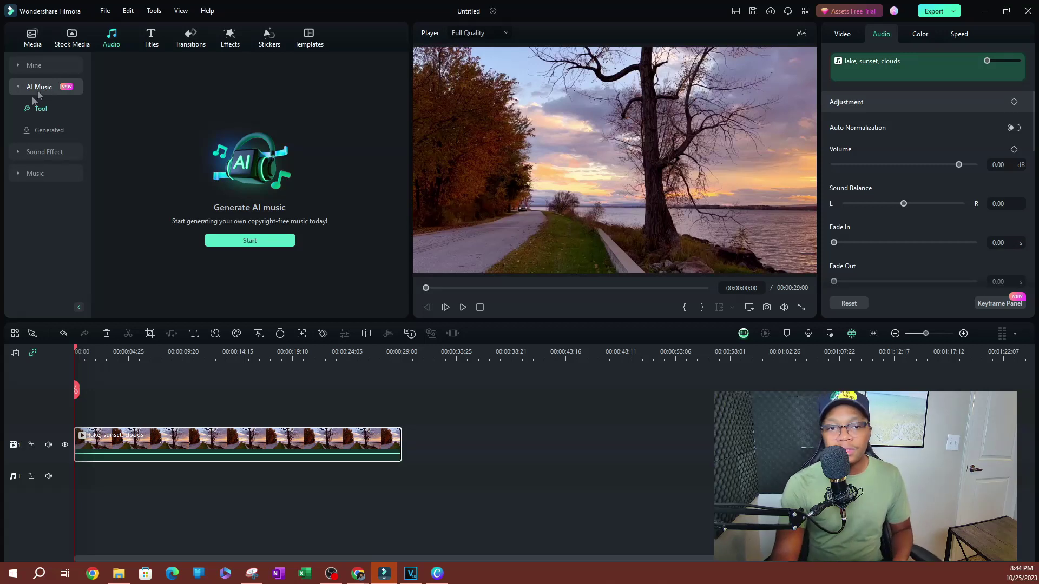
left_click(49, 130)
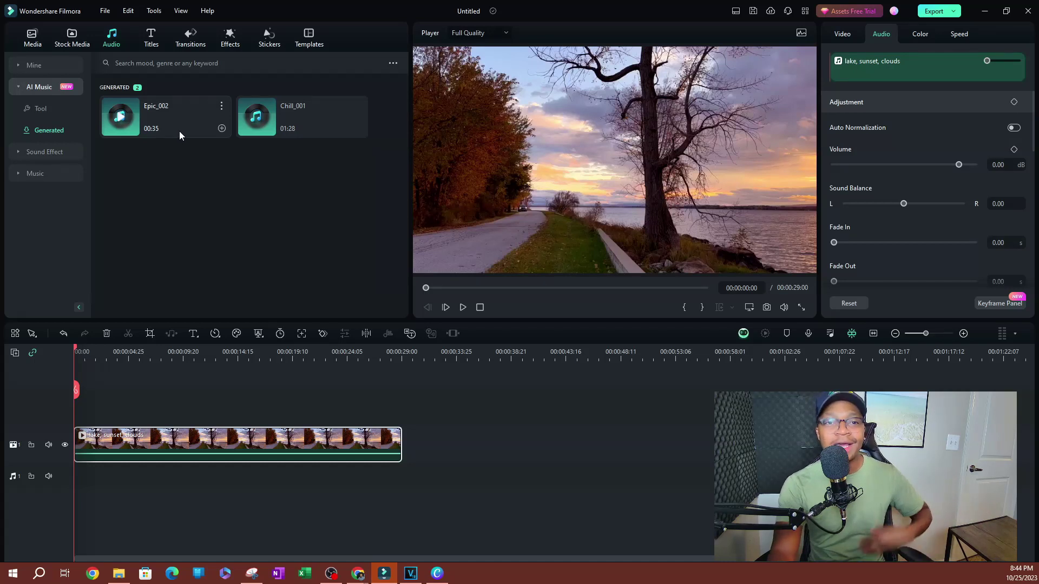
mouse_move(162, 116)
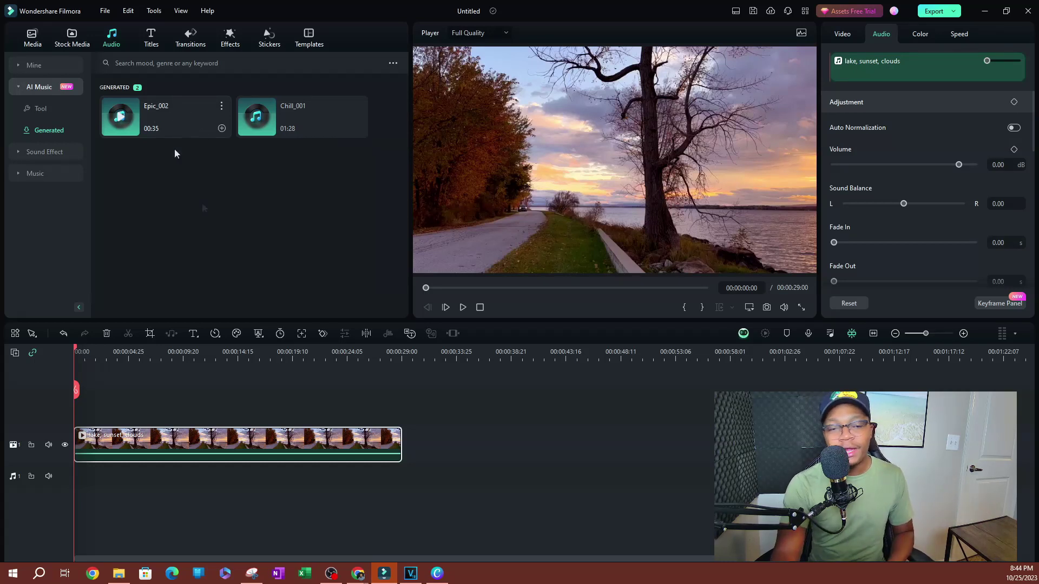
Rename the downloaded Epic_002 track to 'Epic_1'.
left_click(222, 106)
right_click(130, 113)
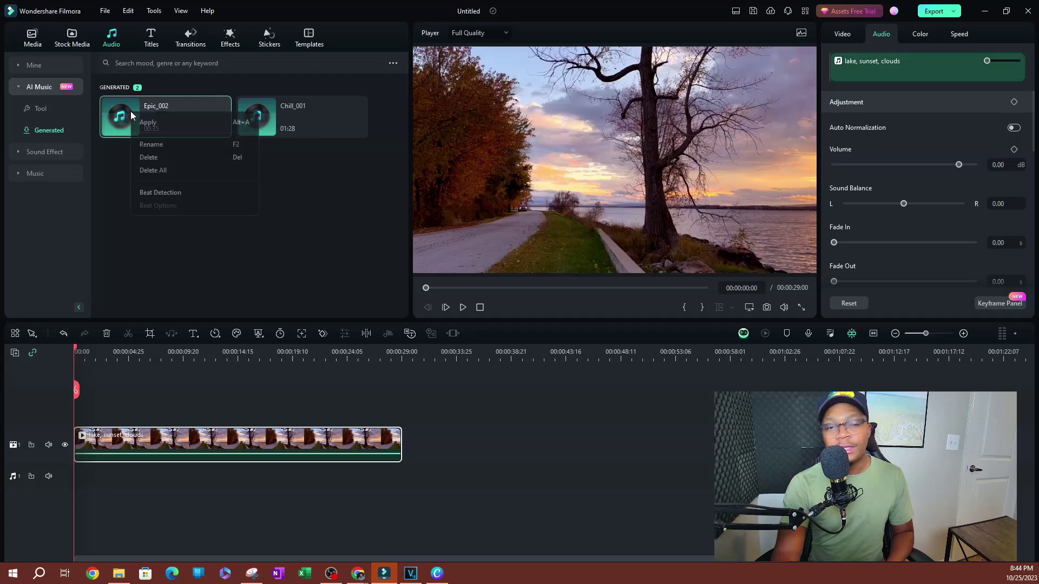
left_click(167, 144)
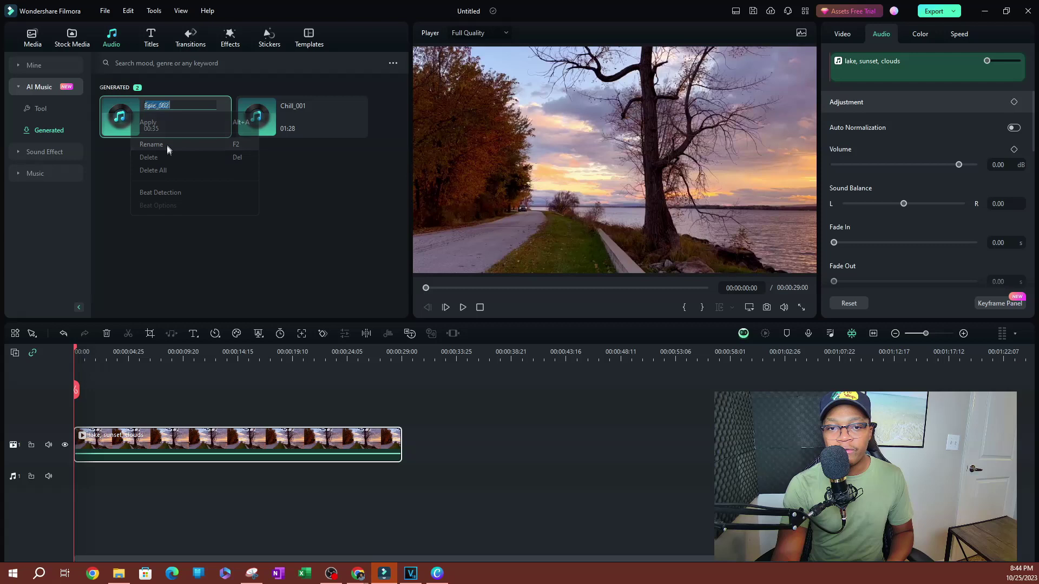
left_click(173, 101)
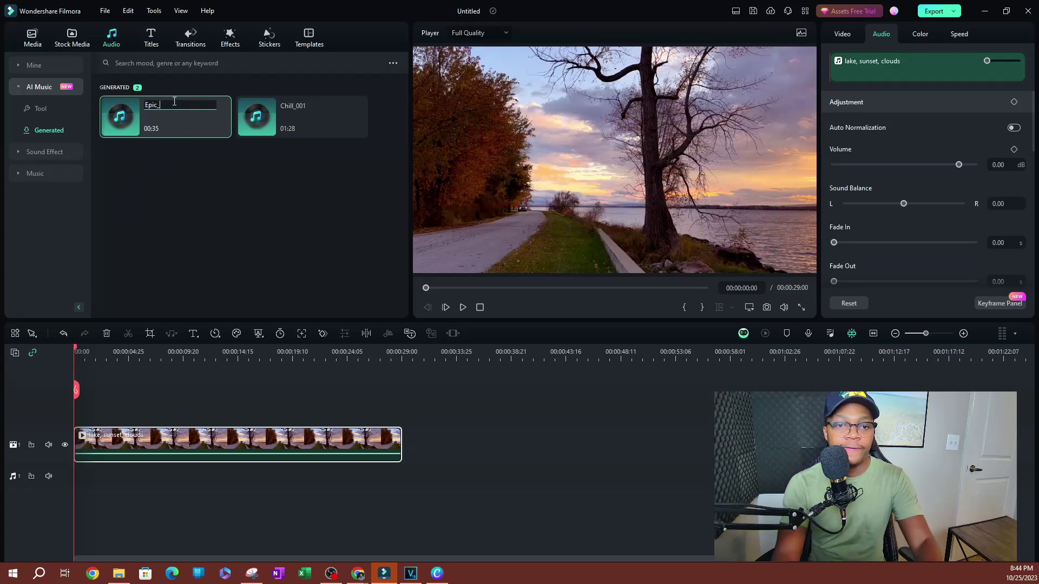
type("1")
left_click(213, 206)
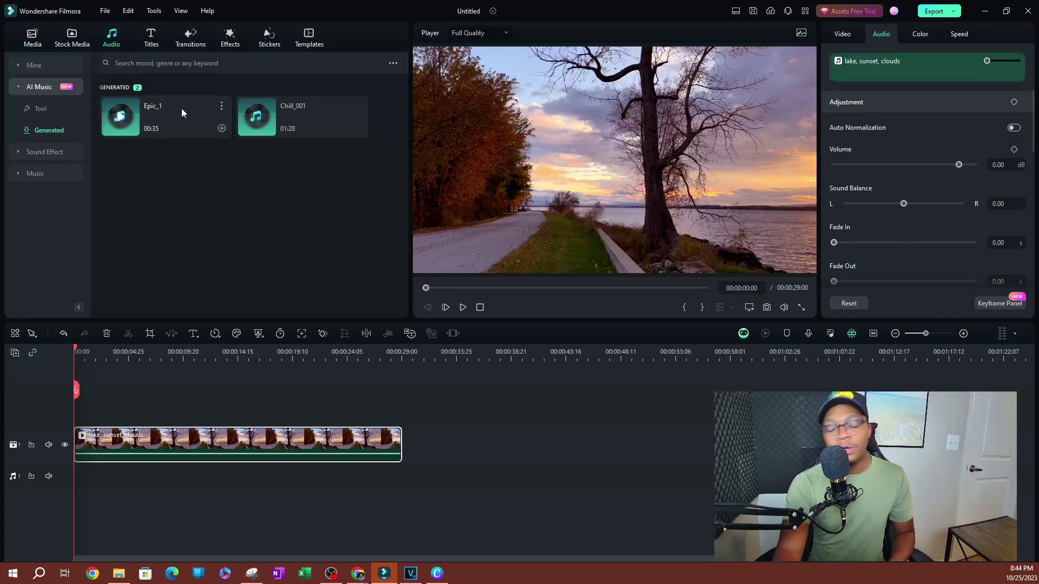
Place Epic_1 on audio track 1 at 00:00 under the lake clip and preview playback.
mouse_move(162, 122)
left_mouse_down()
mouse_move(147, 319)
mouse_move(499, 489)
left_mouse_up()
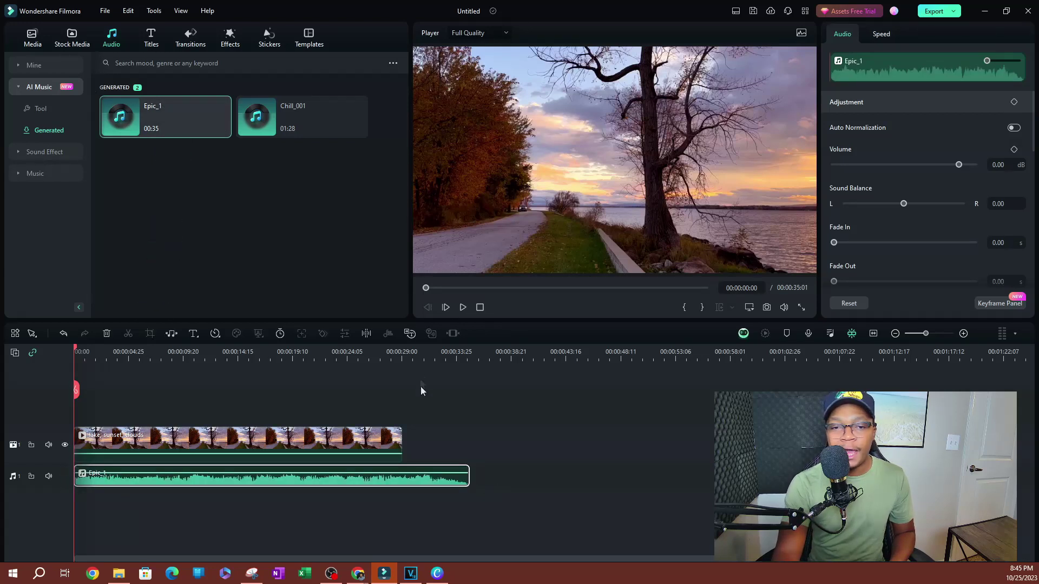
left_click(462, 308)
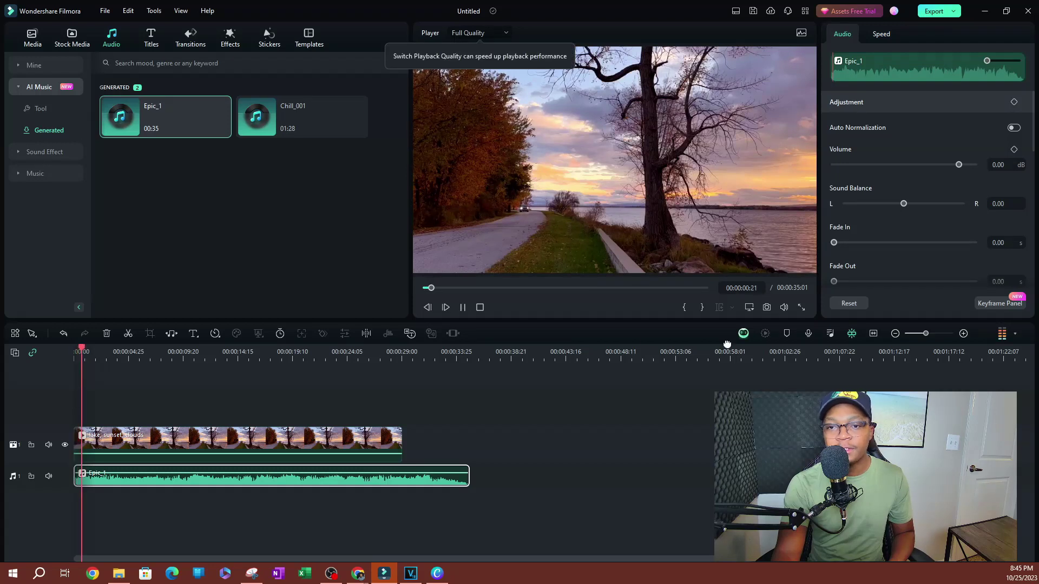
left_click(461, 308)
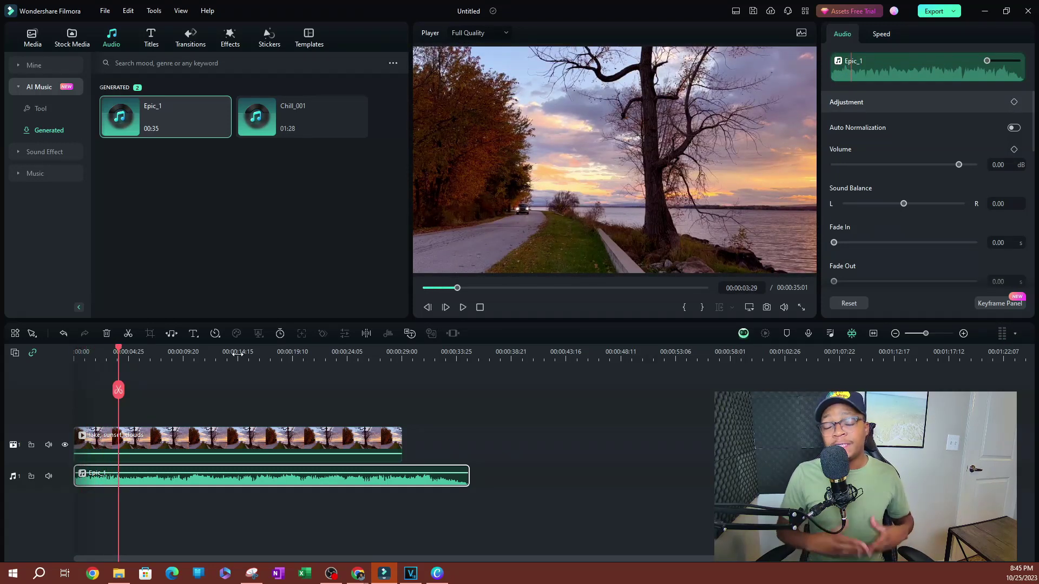